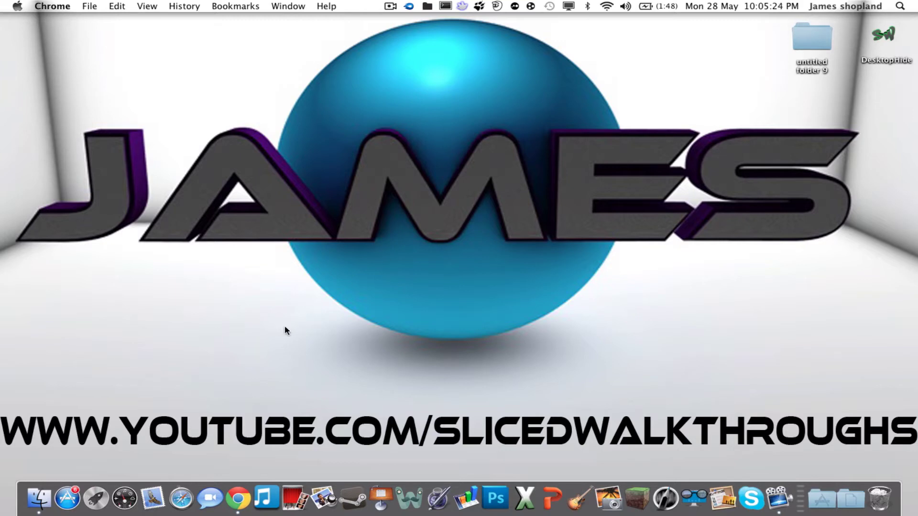
Bring Chrome forward and scroll through the ecamm Printopia 2 for Mac product page.
left_click(234, 500)
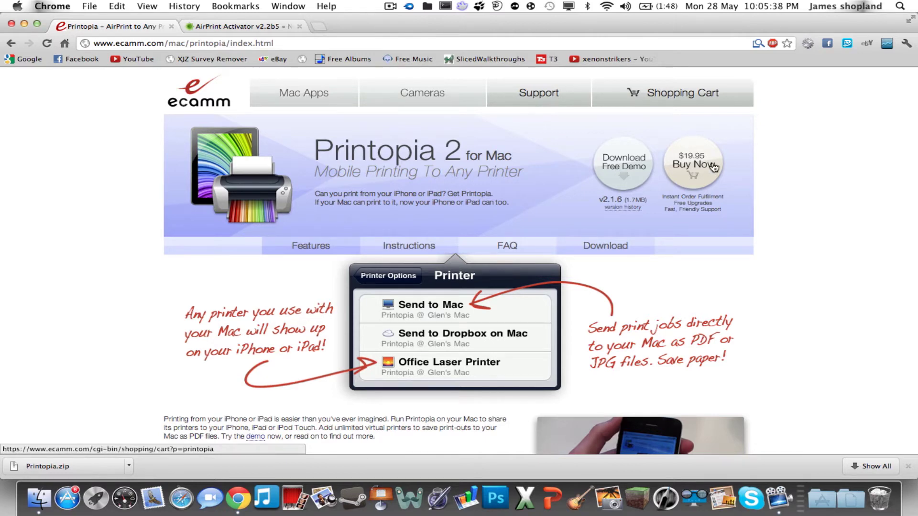
scroll(604, 207, "down", 3)
scroll(605, 210, "down", 2)
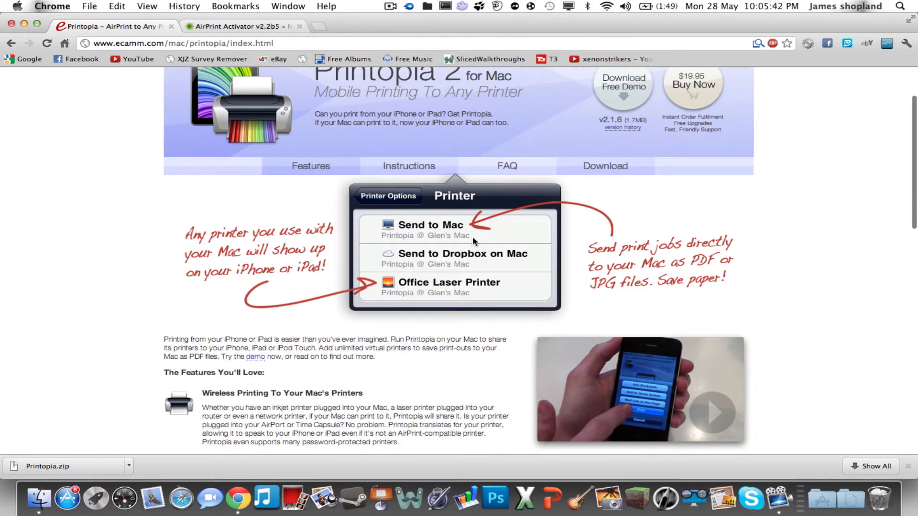
scroll(473, 238, "up", 5)
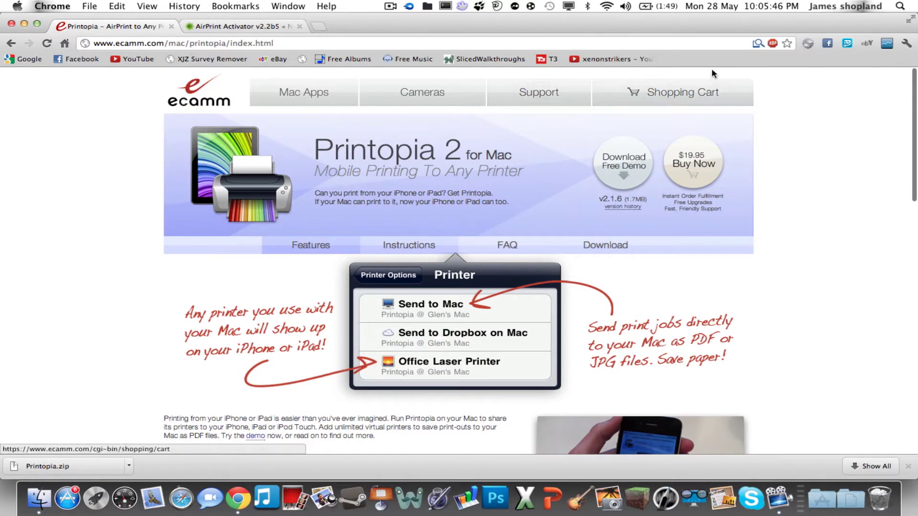
Minimise Chrome and open the Printopia pane in System Preferences via Spotlight.
left_click(24, 24)
left_click(900, 6)
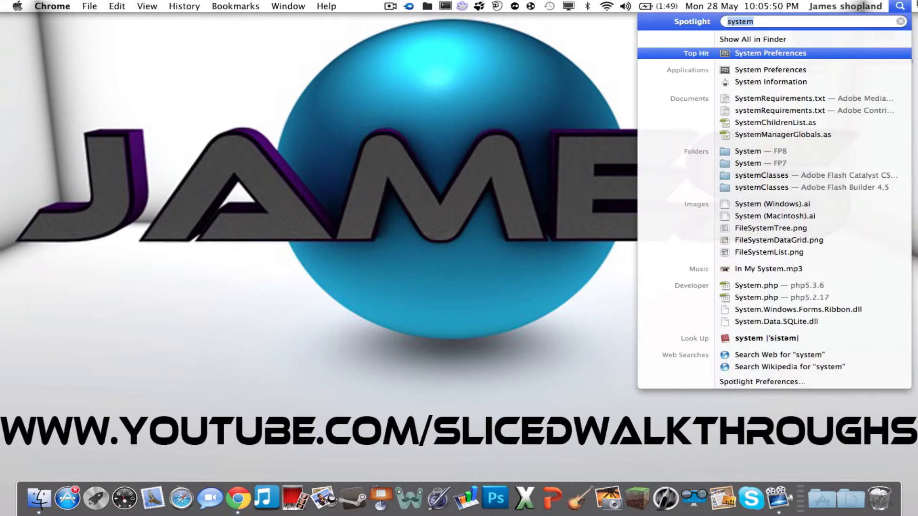
left_click(782, 53)
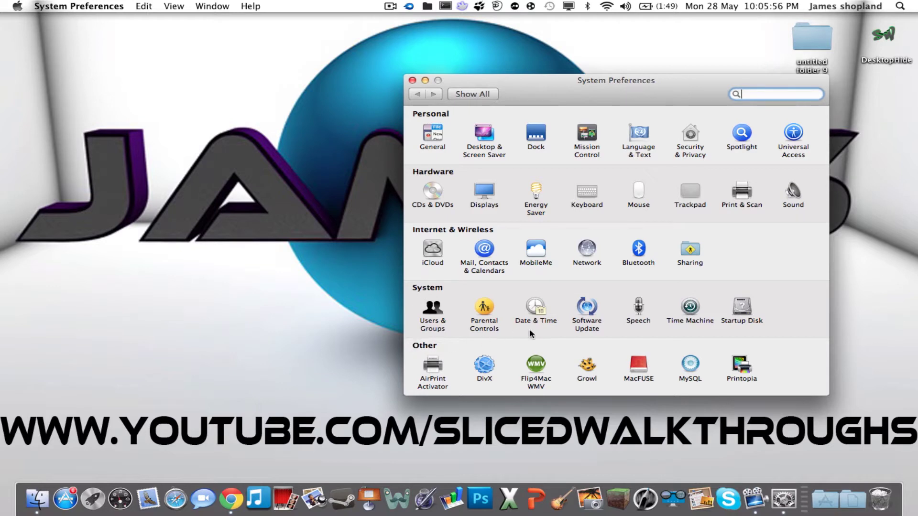
left_click(737, 365)
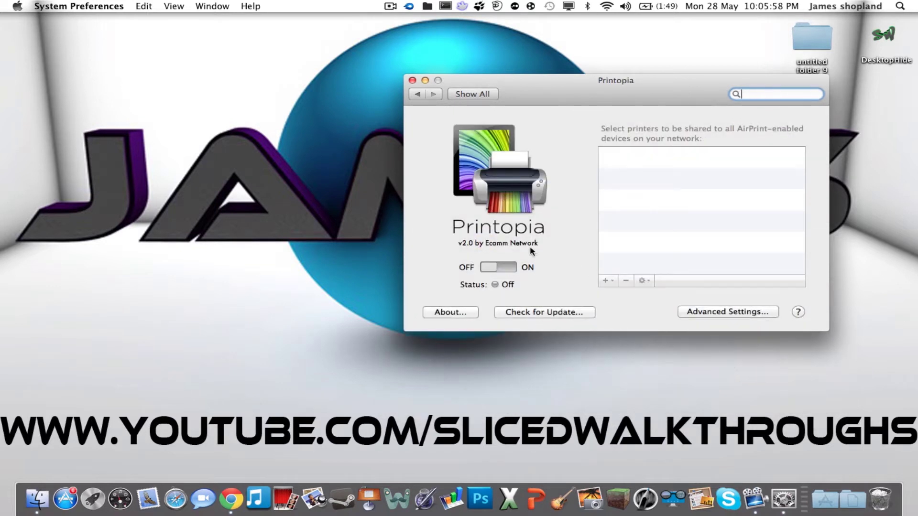
Briefly share Dell1355 and Send to Mac via Printopia, then turn sharing off and go back to all preferences.
left_click(485, 266)
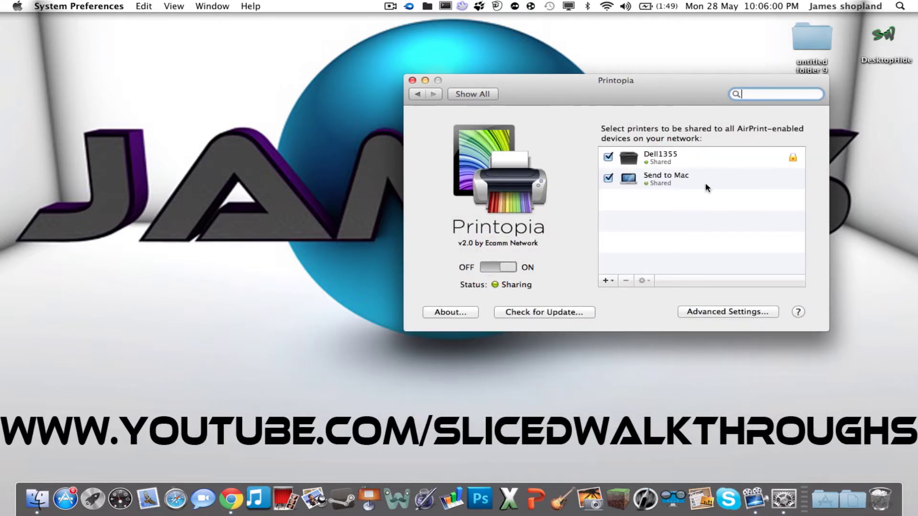
left_click_drag(699, 190, 689, 154)
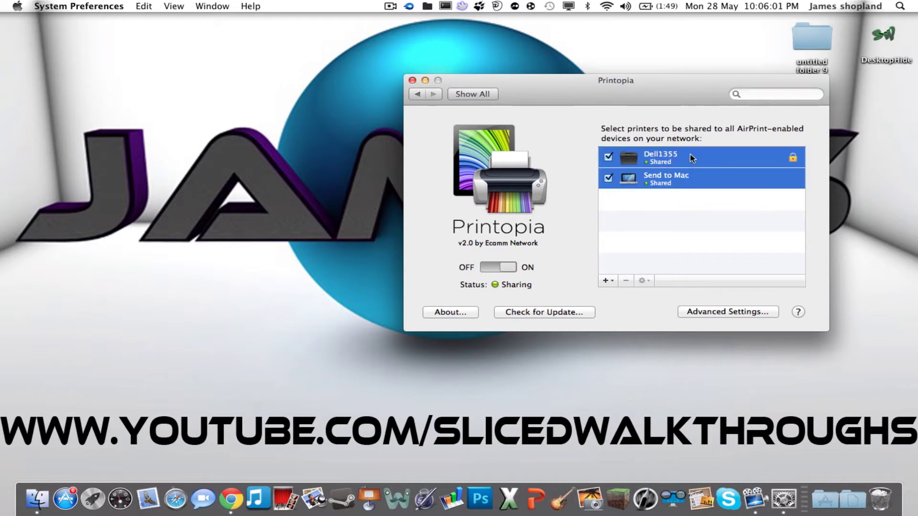
left_click(700, 190)
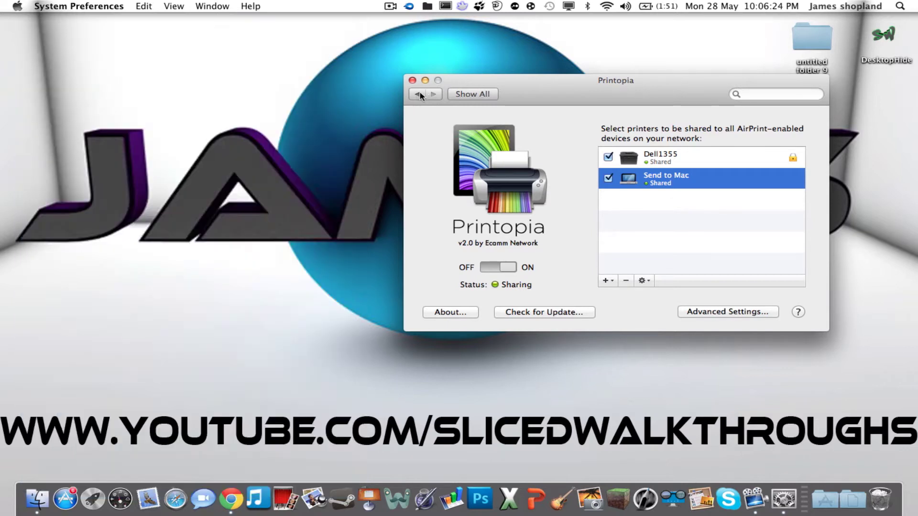
right_click(230, 509)
left_click(390, 263)
left_click(500, 267)
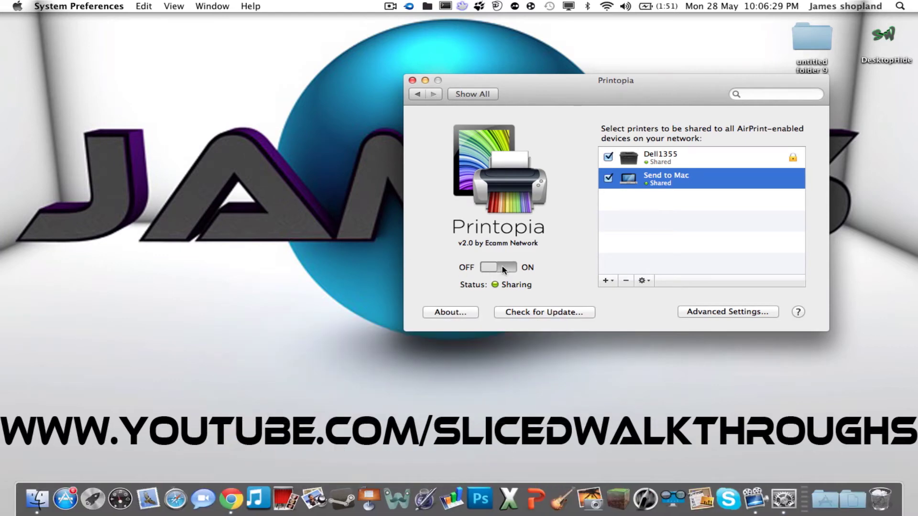
left_click(422, 97)
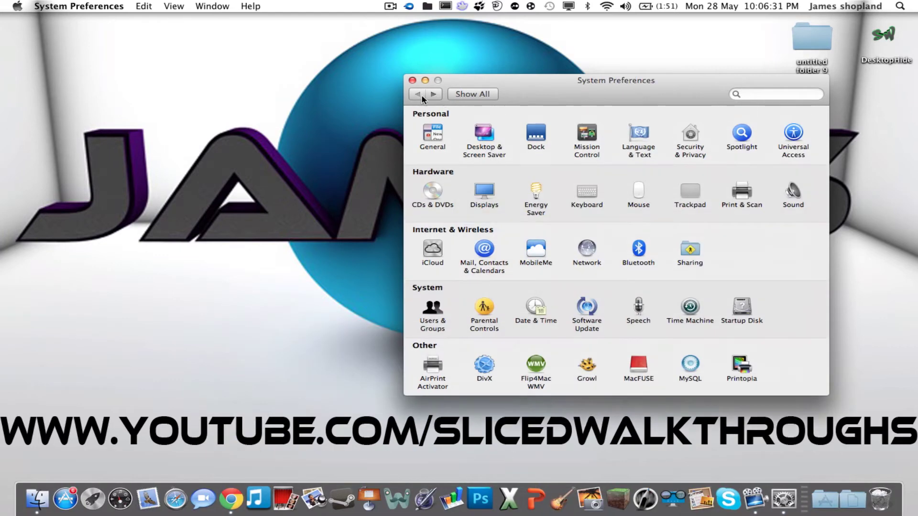
Review the netputing.com AirPrint Activator v2.2b5 download page, then minimise Chrome.
left_click(237, 493)
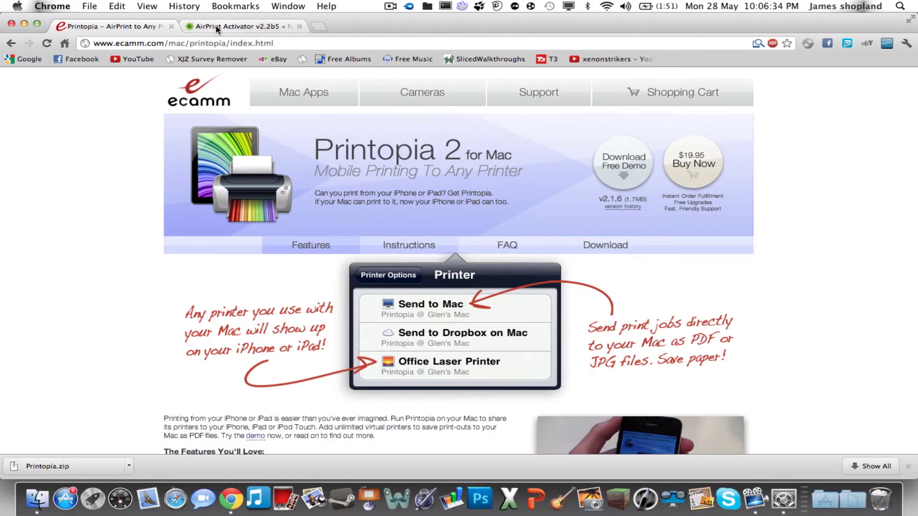
left_click(218, 30)
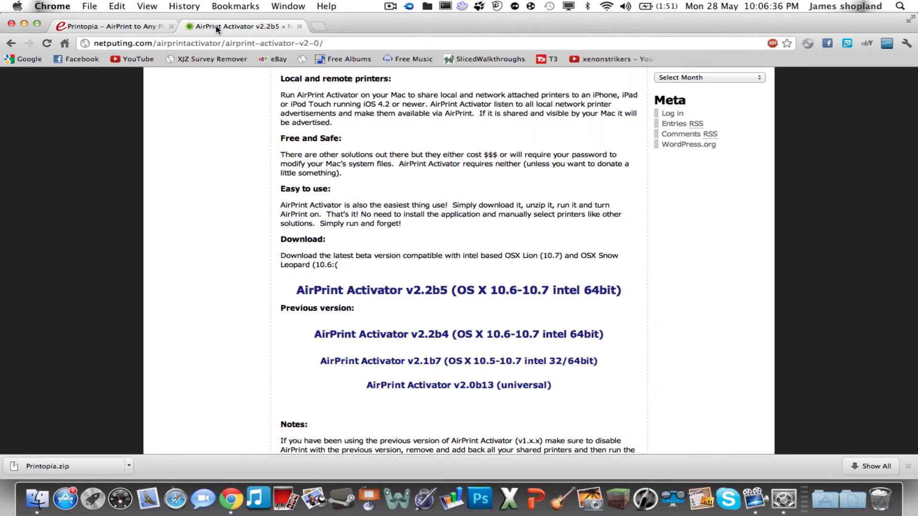
scroll(387, 177, "up", 4)
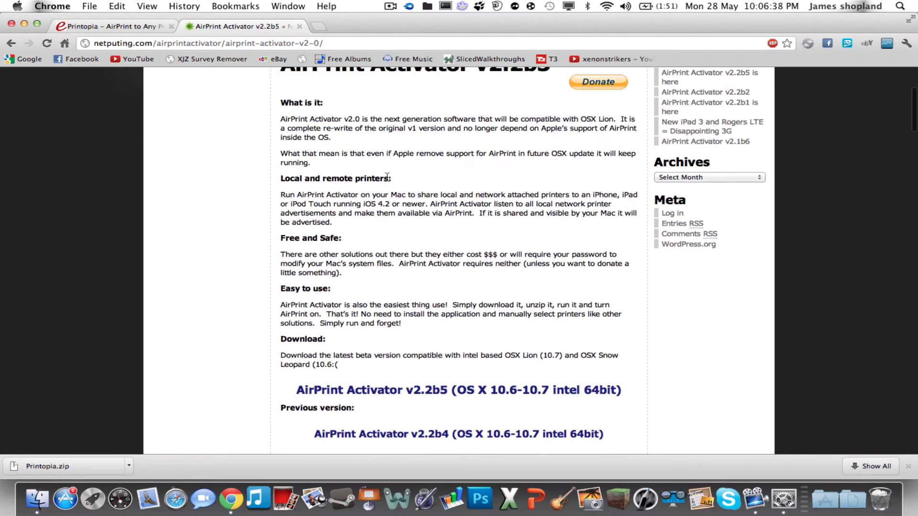
scroll(387, 177, "down", 1)
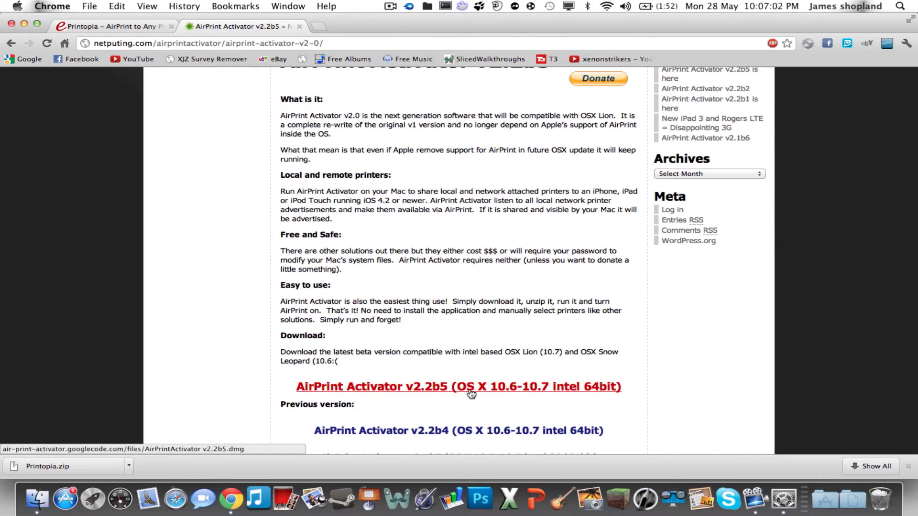
scroll(476, 393, "down", 1)
scroll(475, 393, "down", 1)
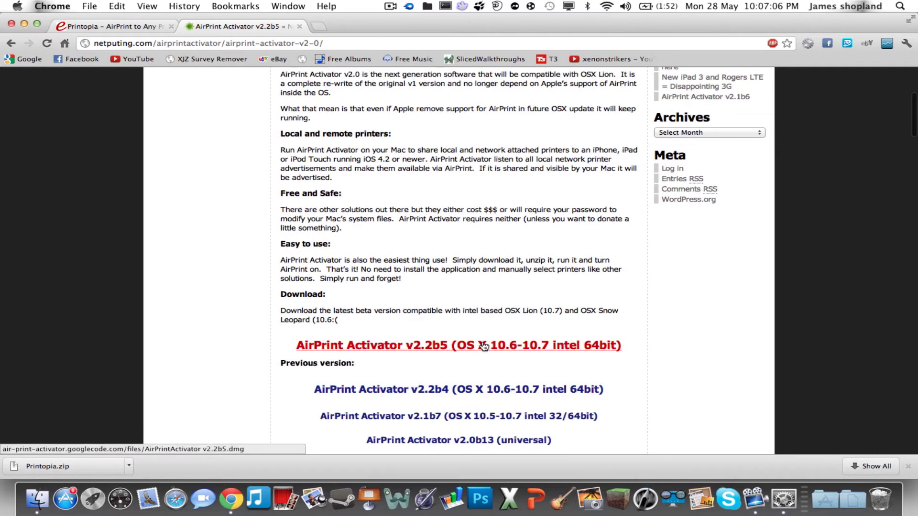
left_click(24, 24)
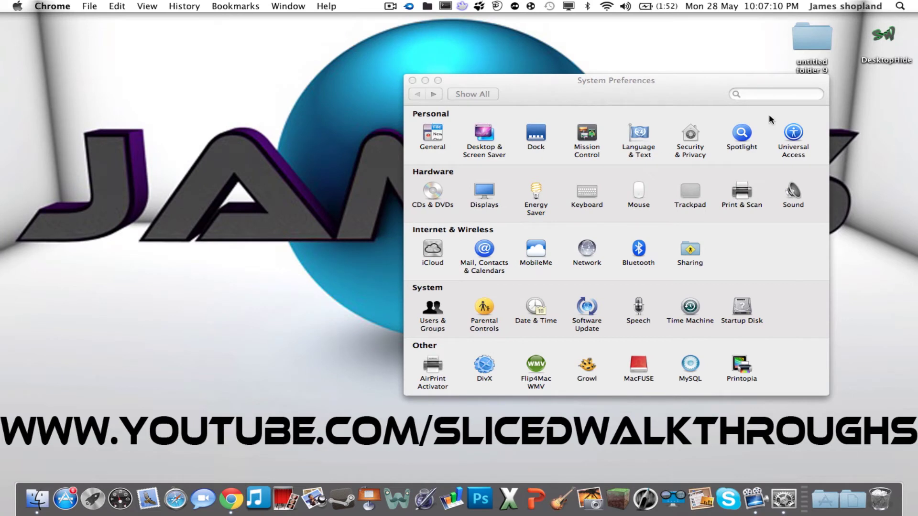
Open AirPrint Activator, skip the donation prompt, and switch it on so the status reads Sharing.
left_click_drag(686, 93, 684, 91)
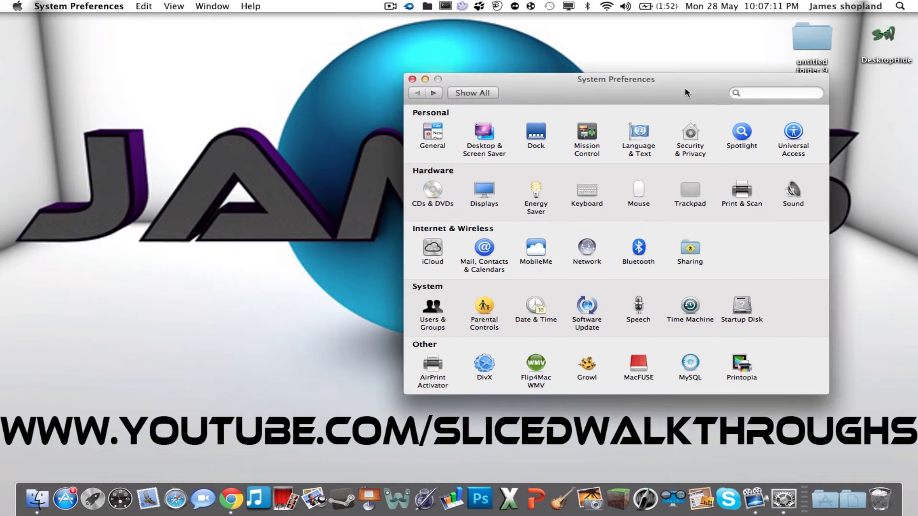
left_click(431, 371)
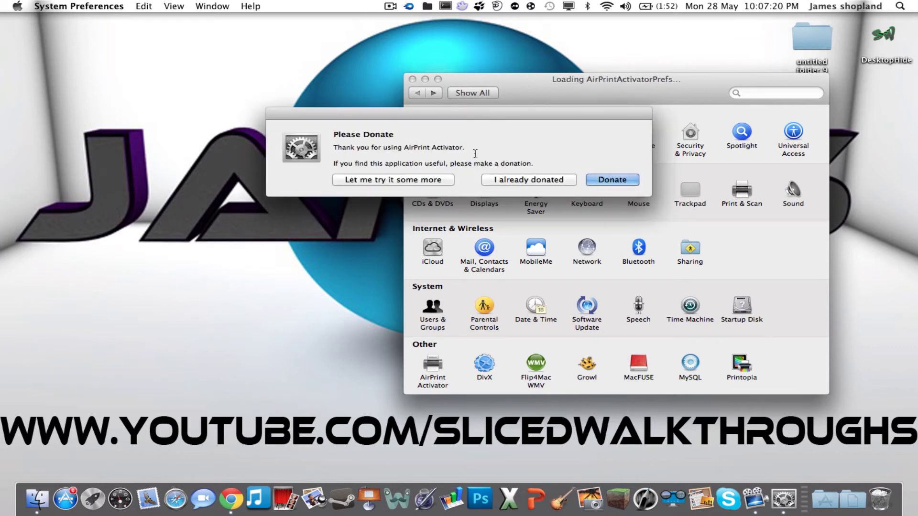
left_click(429, 185)
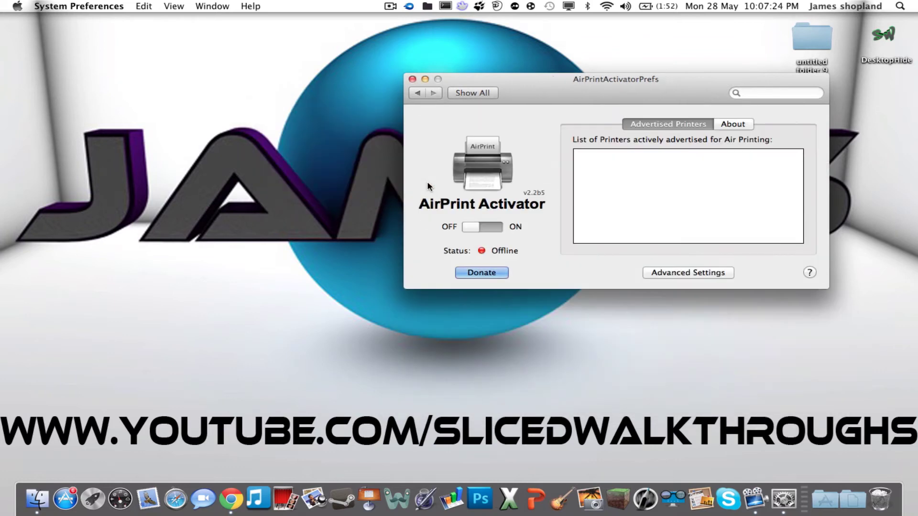
left_click(474, 226)
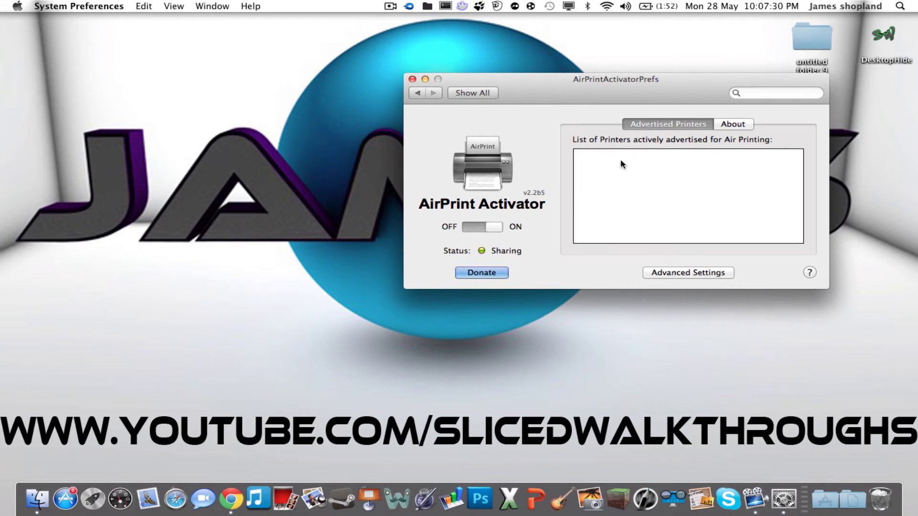
In Print & Scan, enable 'Share this printer on the network' for Dell1355.
left_click(414, 94)
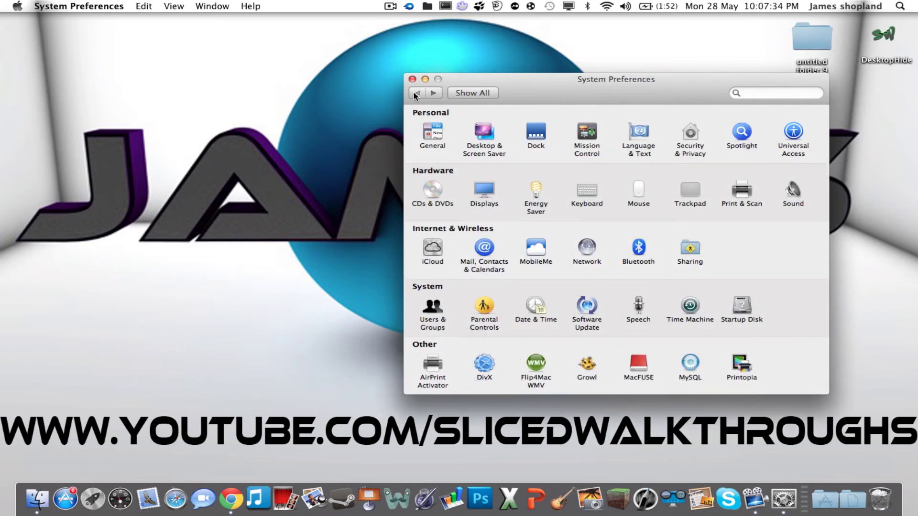
left_click(736, 187)
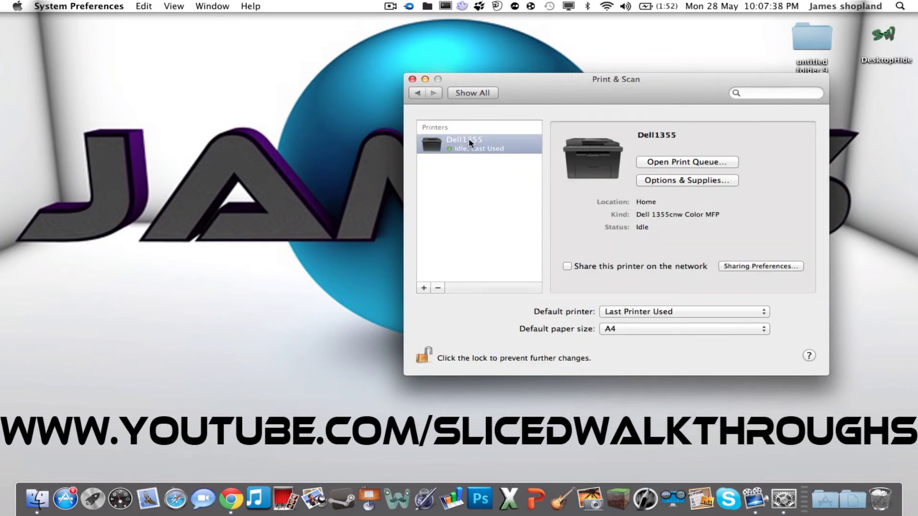
left_click(466, 139)
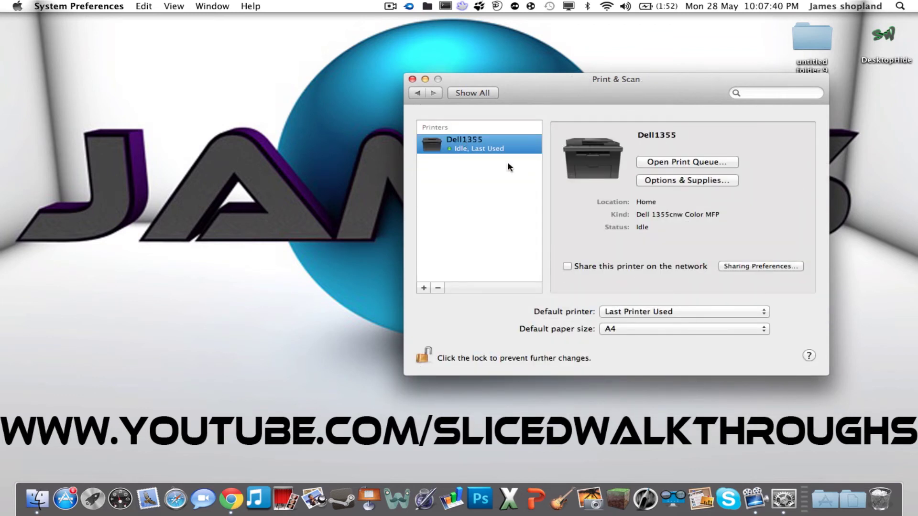
left_click(566, 266)
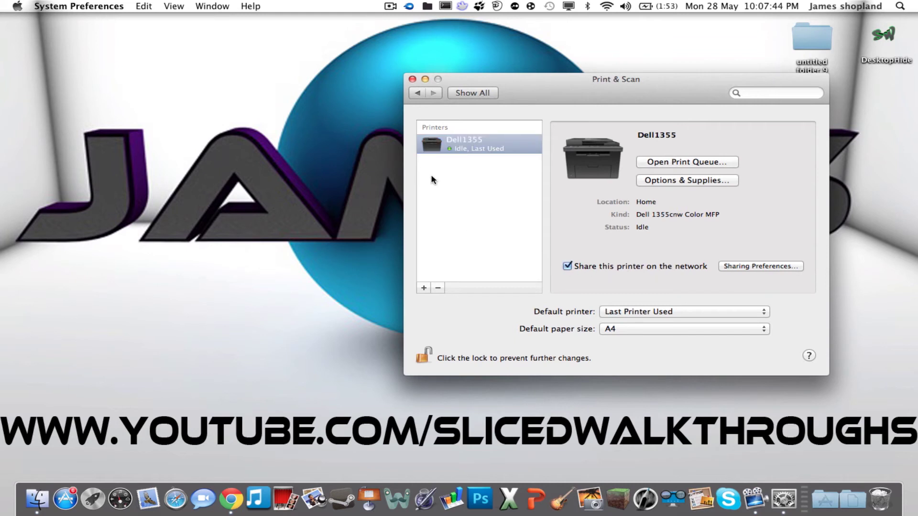
Reopen AirPrint Activator, verify APA Dell1355 is advertised, and return to the overview.
left_click(419, 94)
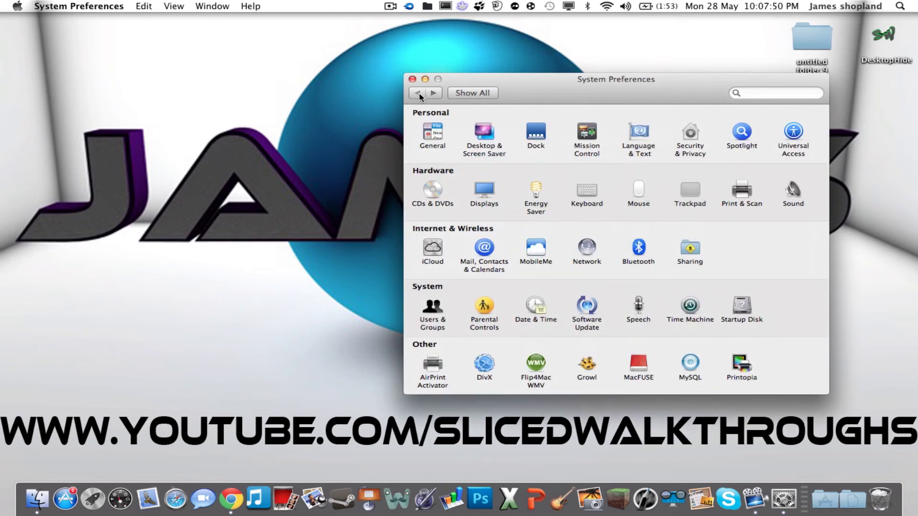
left_click(433, 366)
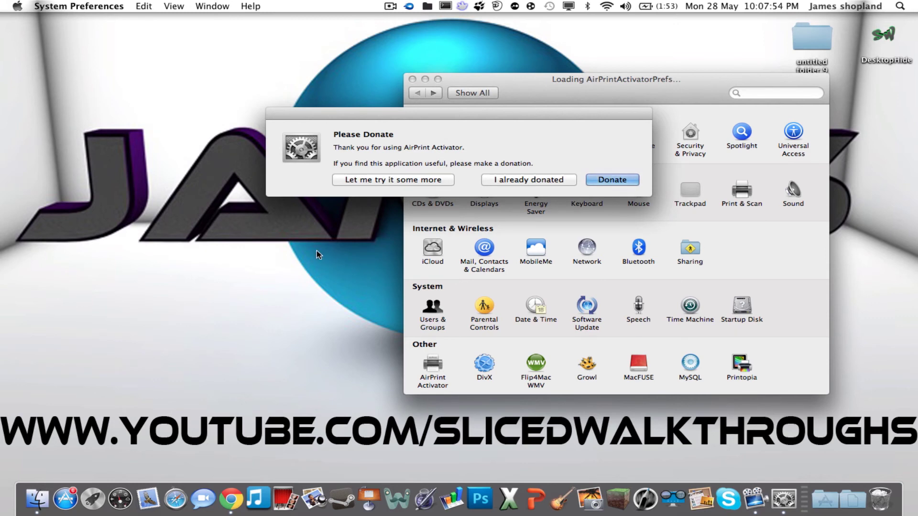
left_click(383, 181)
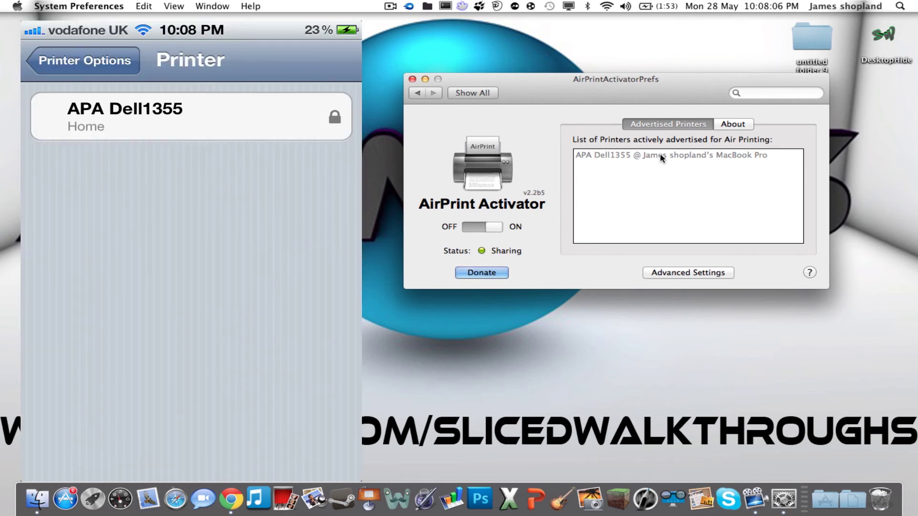
left_click(417, 93)
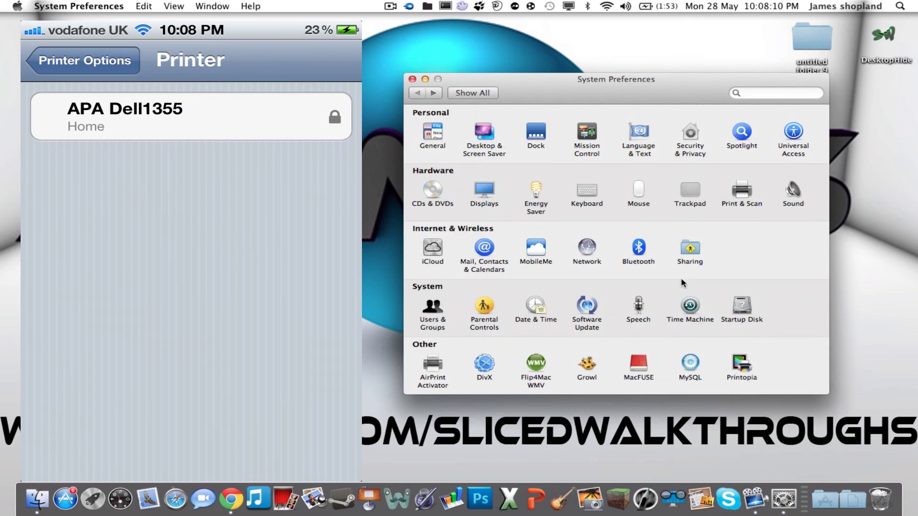
left_click(753, 365)
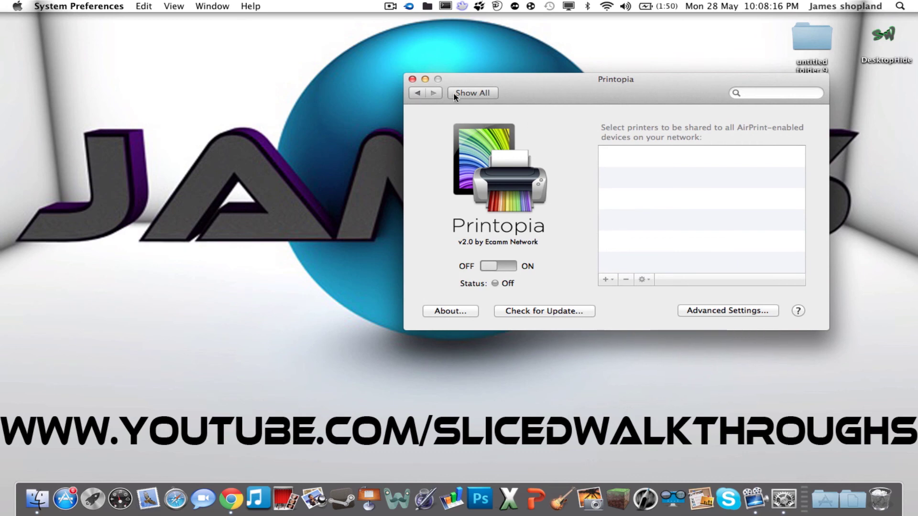
left_click(419, 94)
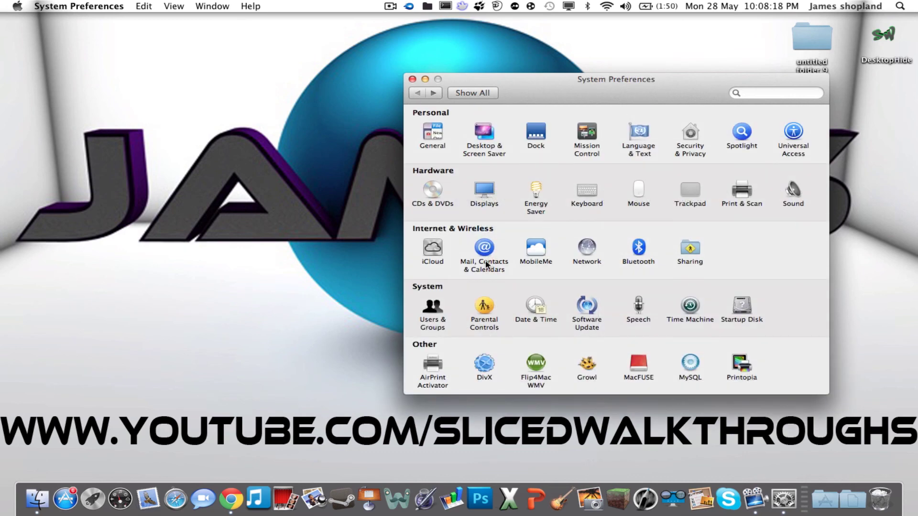